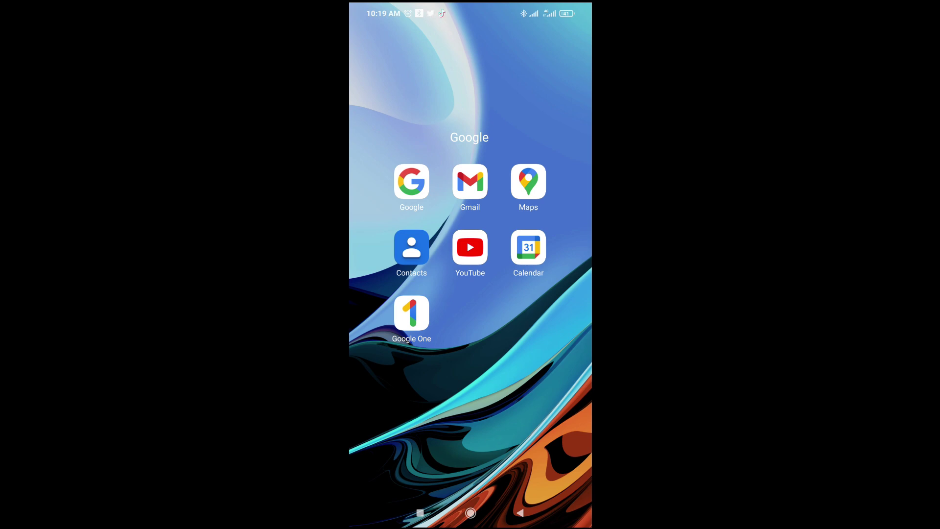
- Launch YouTube from the Google folder on the home screen
left_click(470, 248)
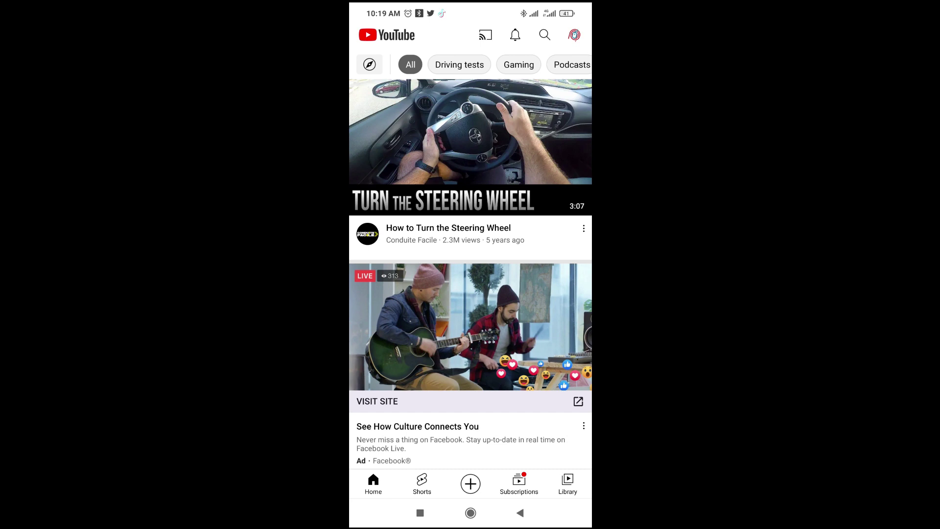
- Go to History from Library and bring up its overflow options menu
left_click(567, 485)
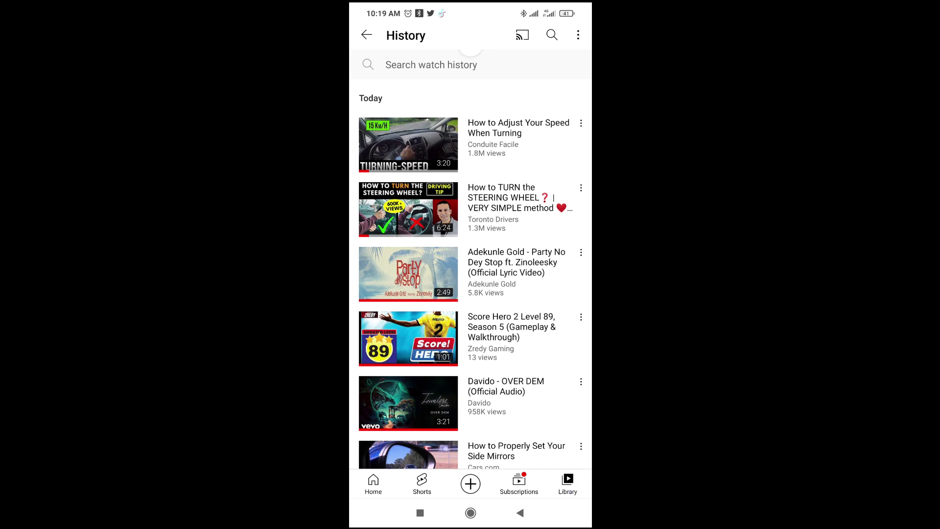
left_click(578, 34)
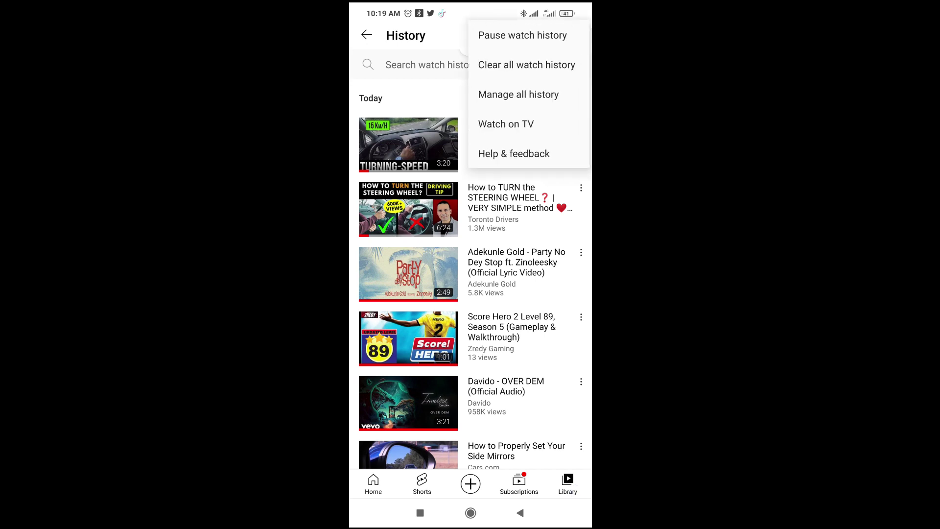
- Go to Manage all history and view the Interactions categories in My Activity
left_click(519, 94)
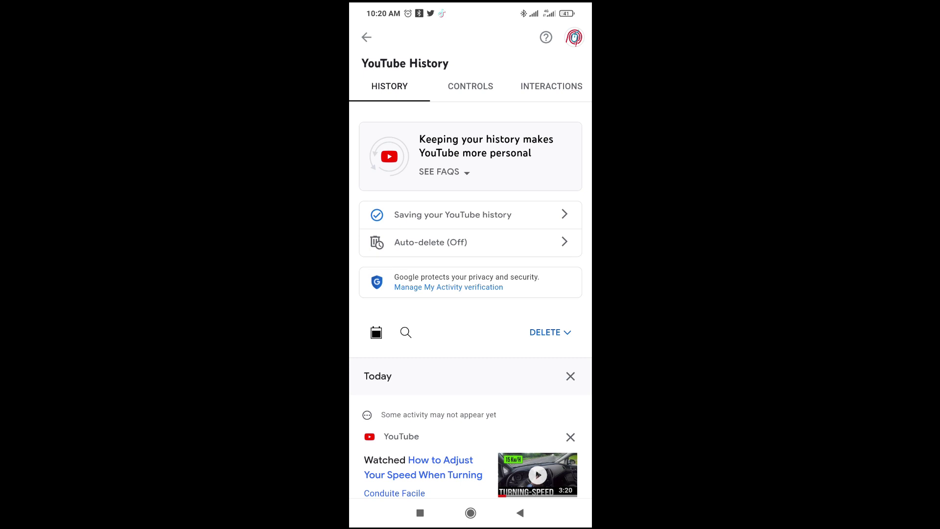
left_click(551, 86)
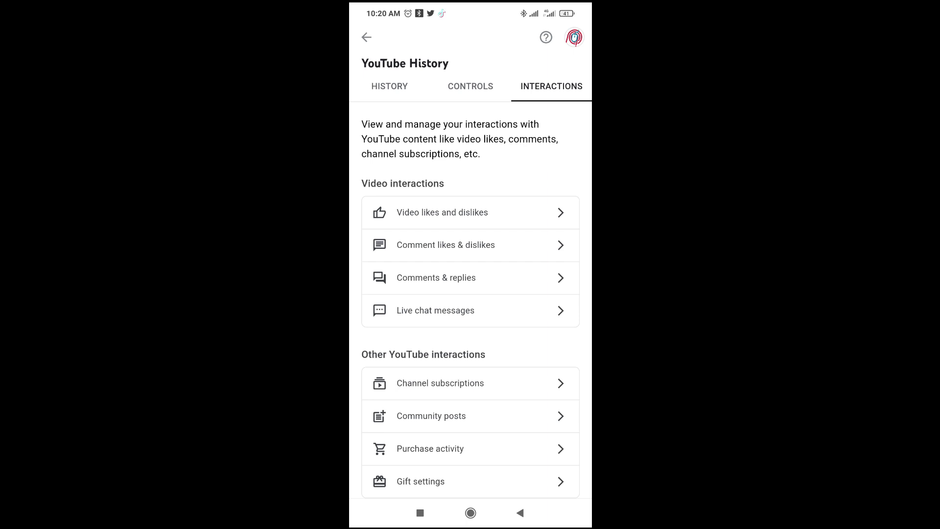
- Open 'Comments & replies' under Video interactions to list your own comments
left_click(496, 278)
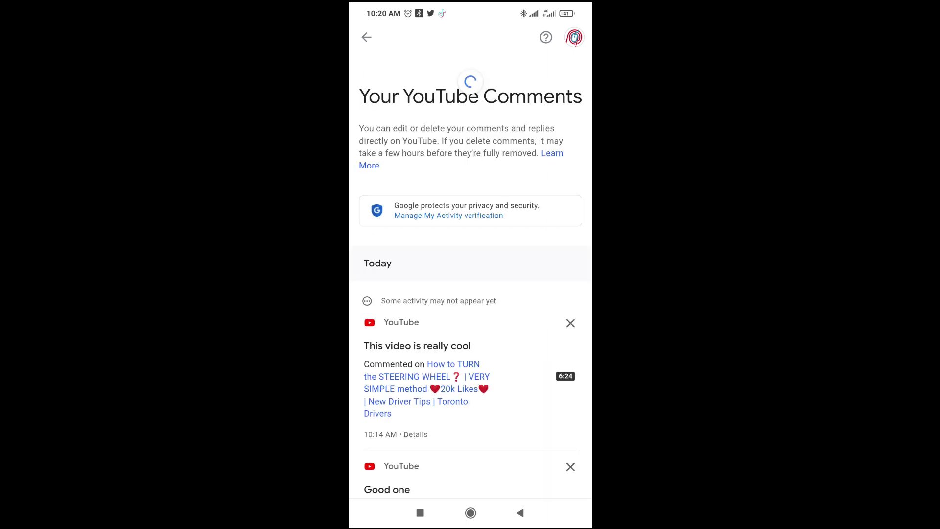
mouse_move(513, 387)
left_mouse_down()
mouse_move(516, 329)
mouse_move(517, 346)
left_mouse_up()
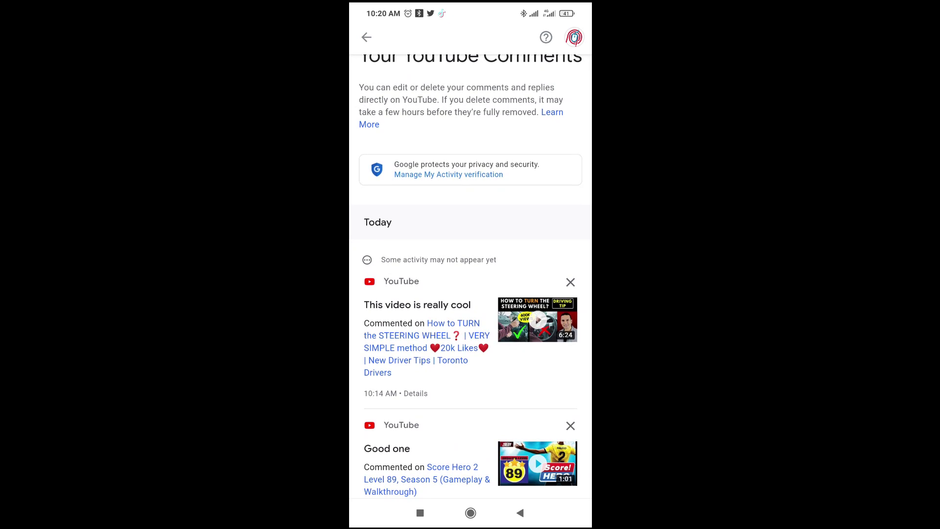